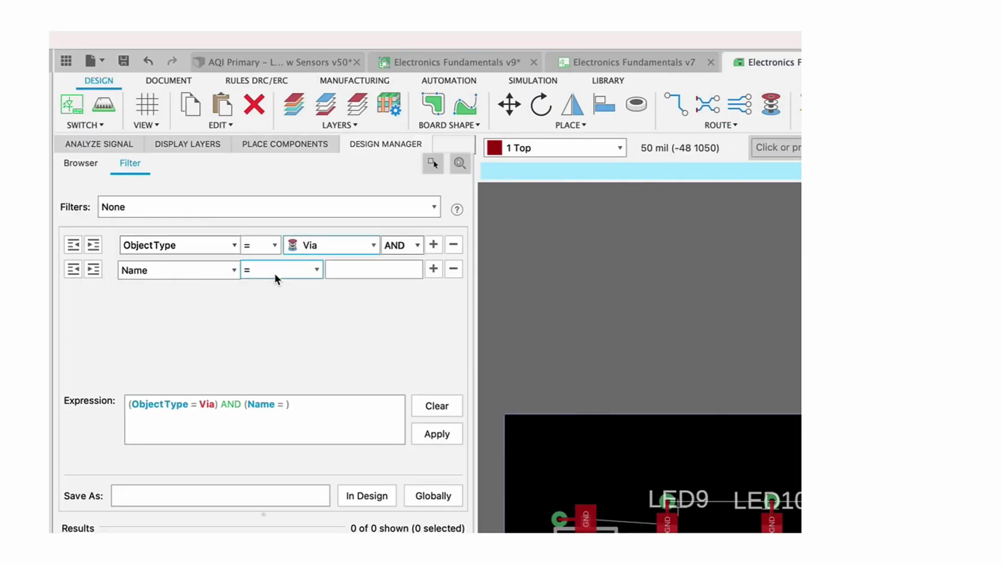
Set the via filter's second condition to OnSignal GND
click(234, 266)
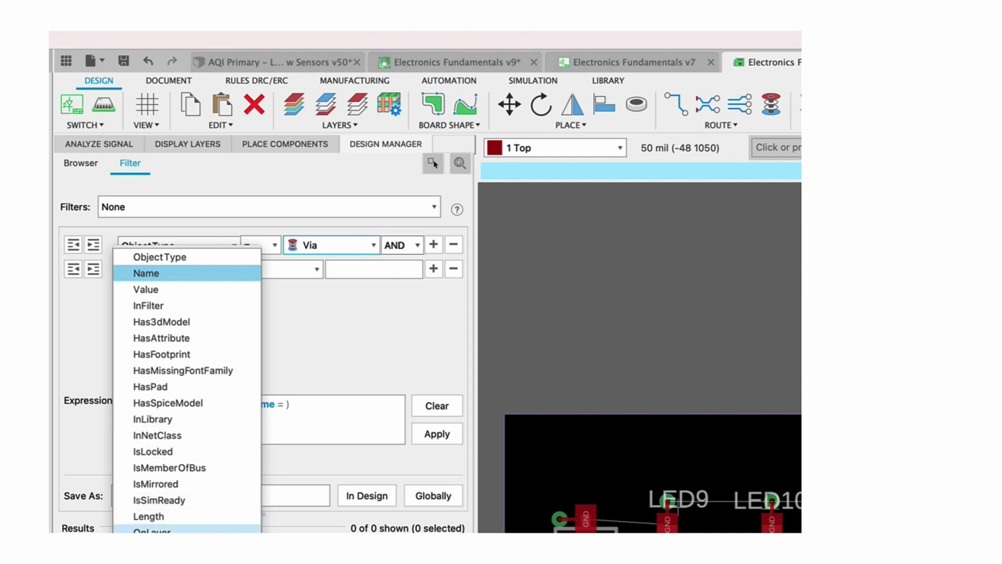
click(152, 547)
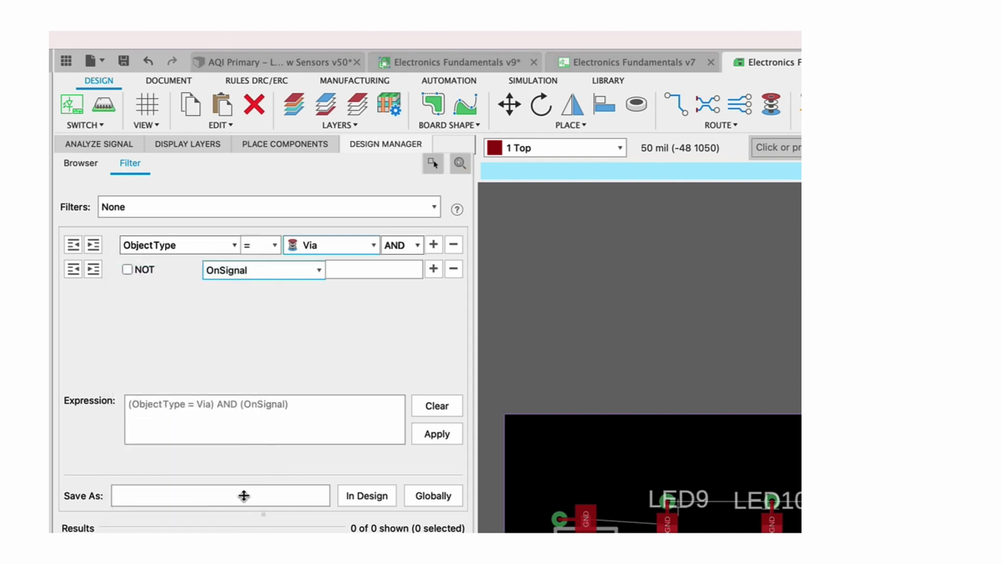
click(350, 269)
text(GND)
Run the copied expression as filter run '<expression>' to highlight the 20 GND vias
drag(323, 405, 120, 403)
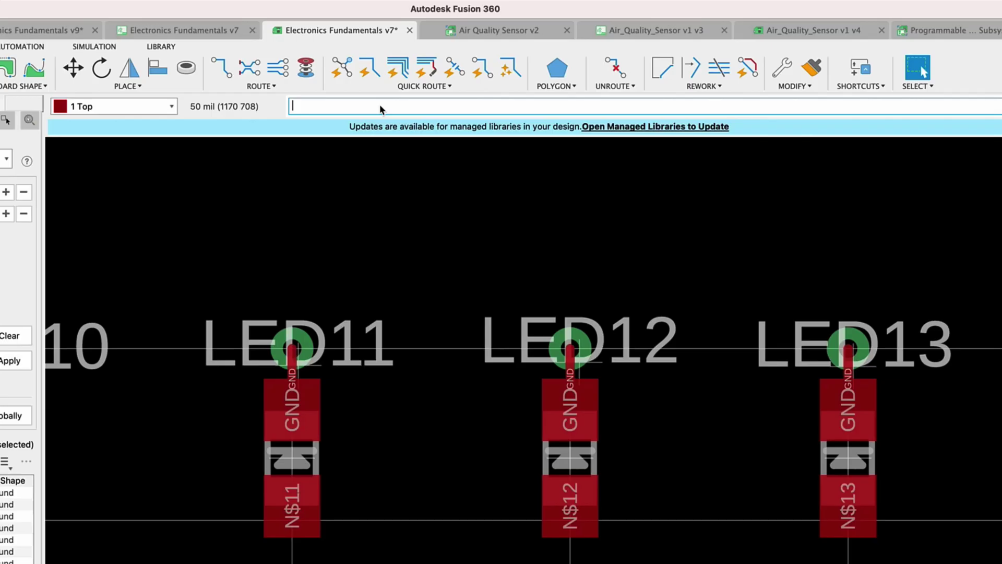
text(filter run ')
text(((ObjectType = Via) AND (OnSignal GND))
text()')
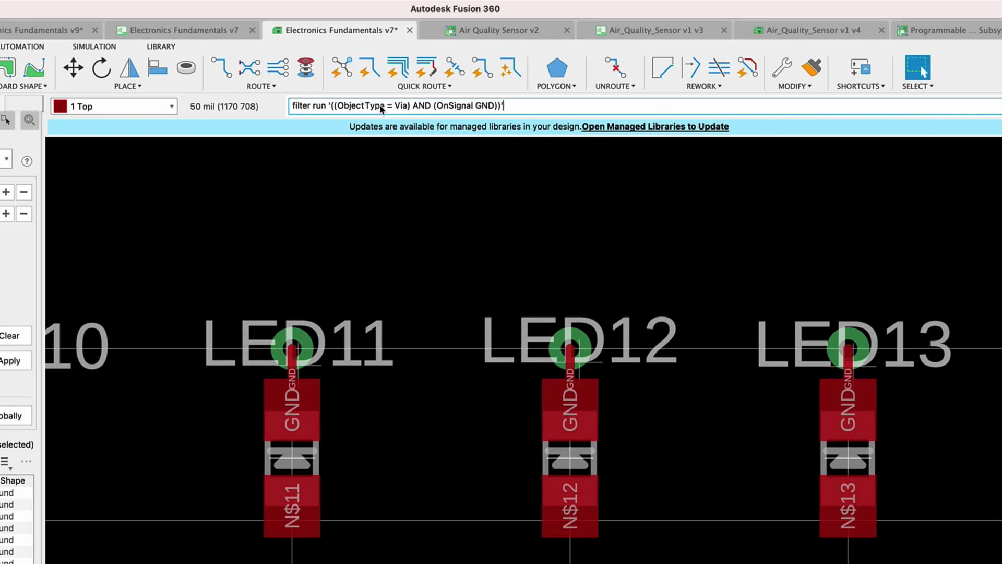
key(Return)
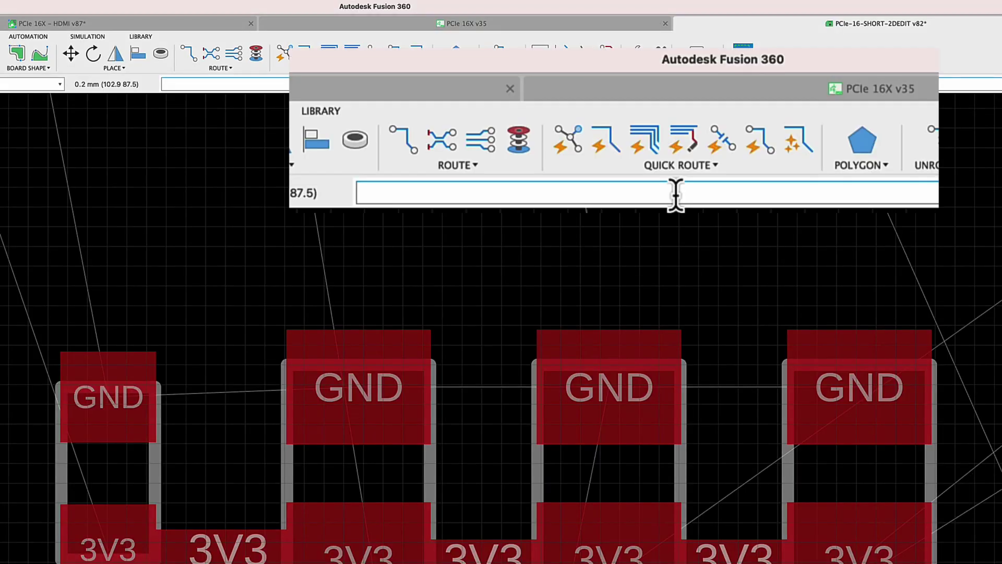
Place GND vias with short traces on two GND pads using via 'GND' (@); route 'GND' (@)
text(via 'GND')
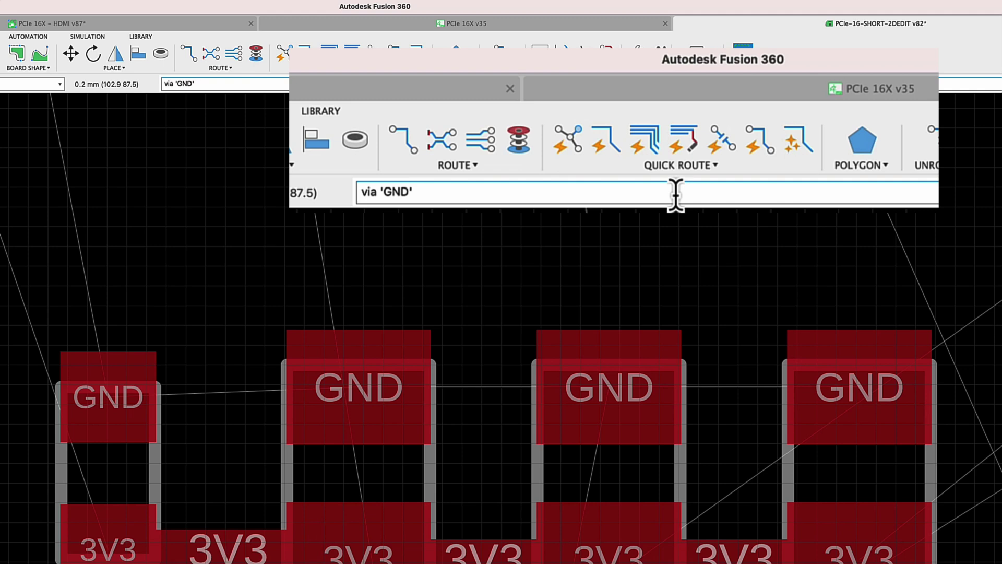
text( (@); route ')
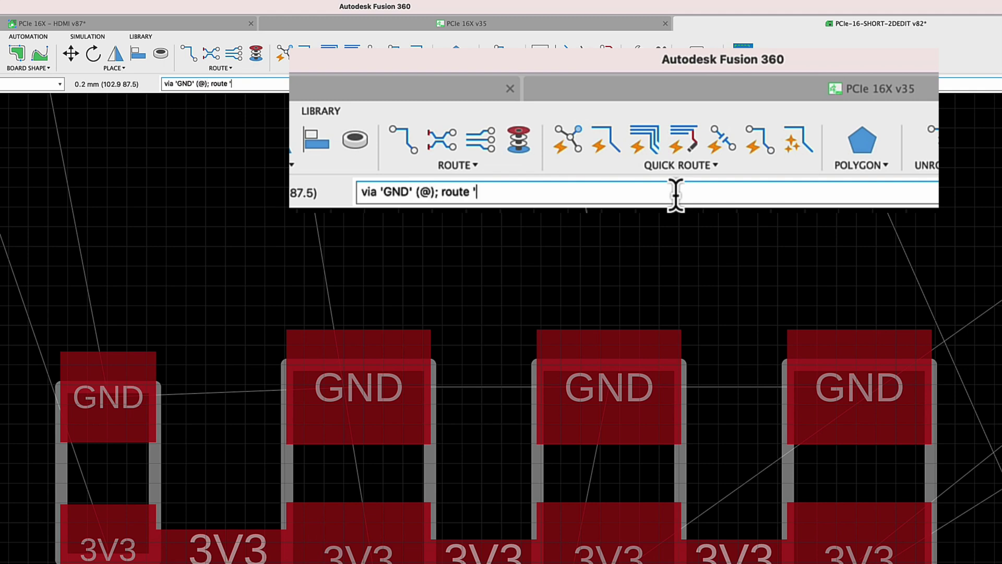
text(GND' (@))
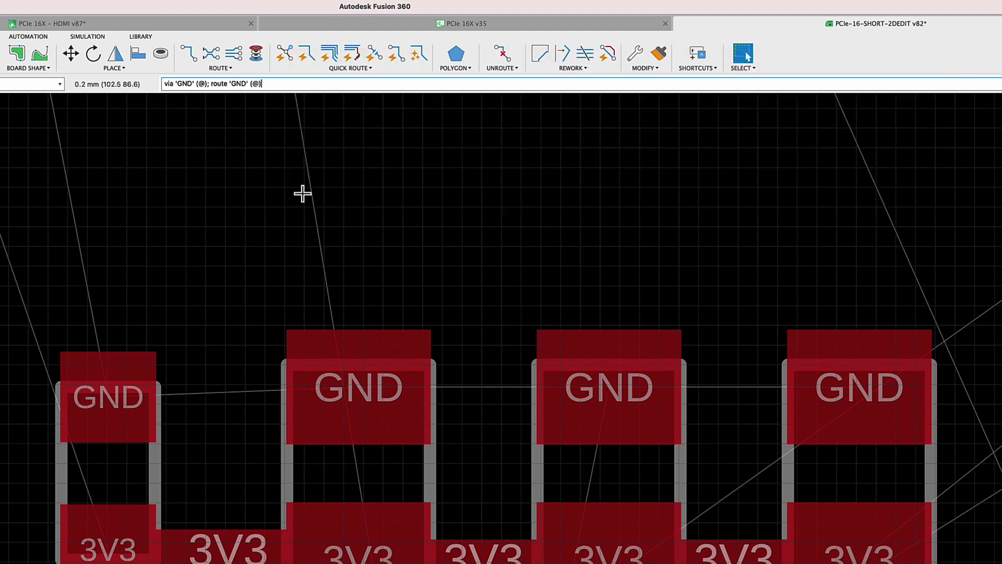
key(Return)
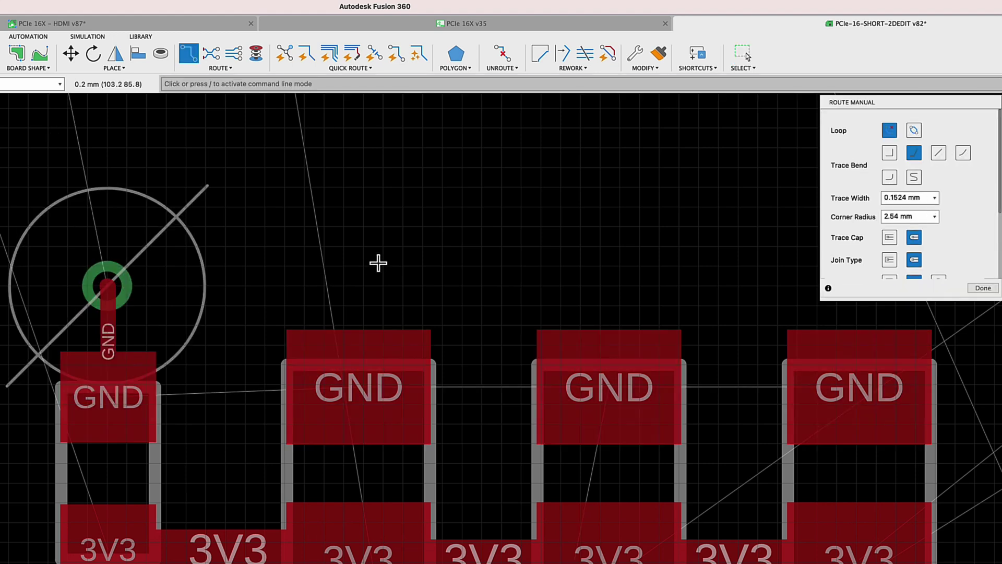
key(Up)
key(Return)
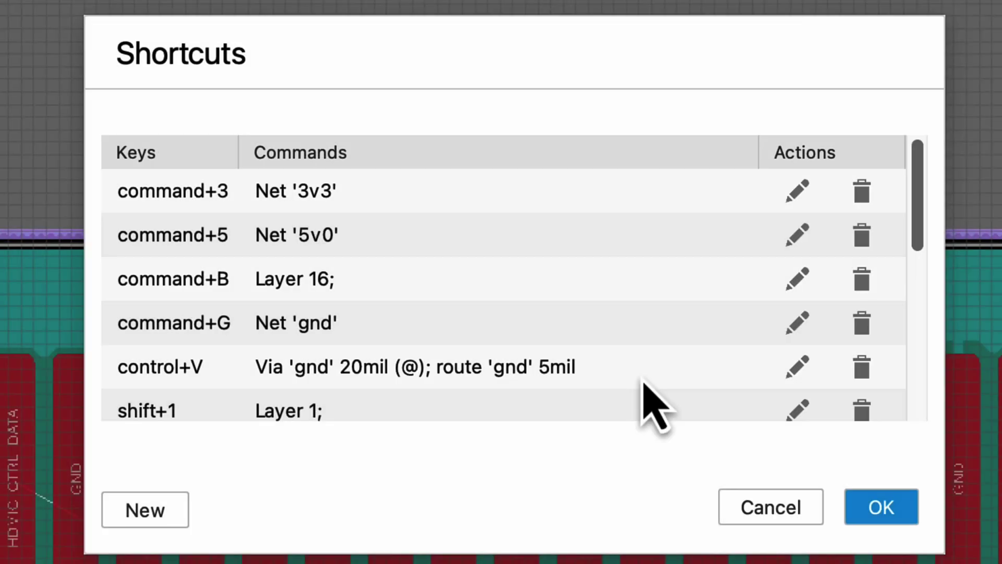
Drop four traced GND vias under X1's GND fingers with the Ctrl+V via-and-route shortcut
click(644, 382)
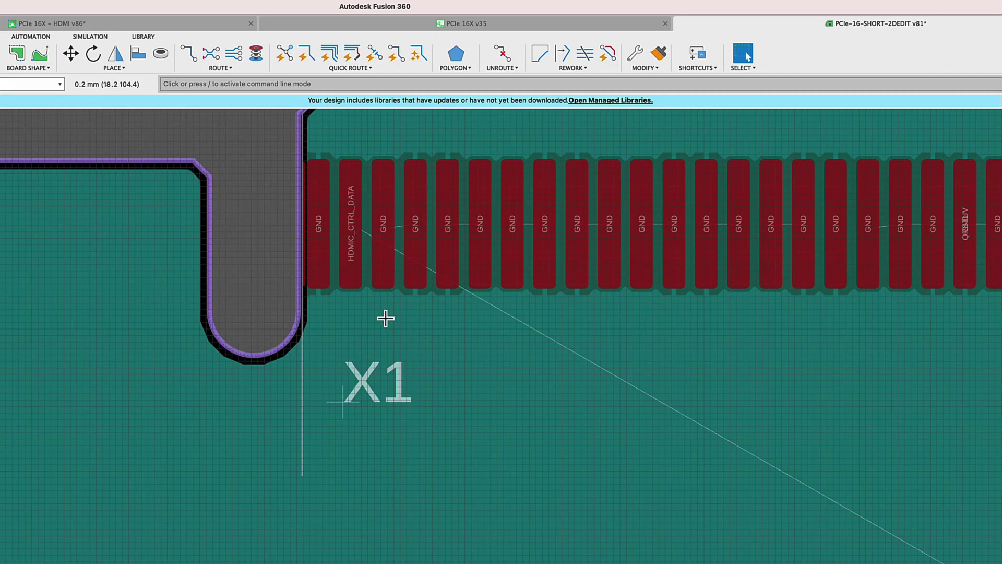
key(ctrl+v)
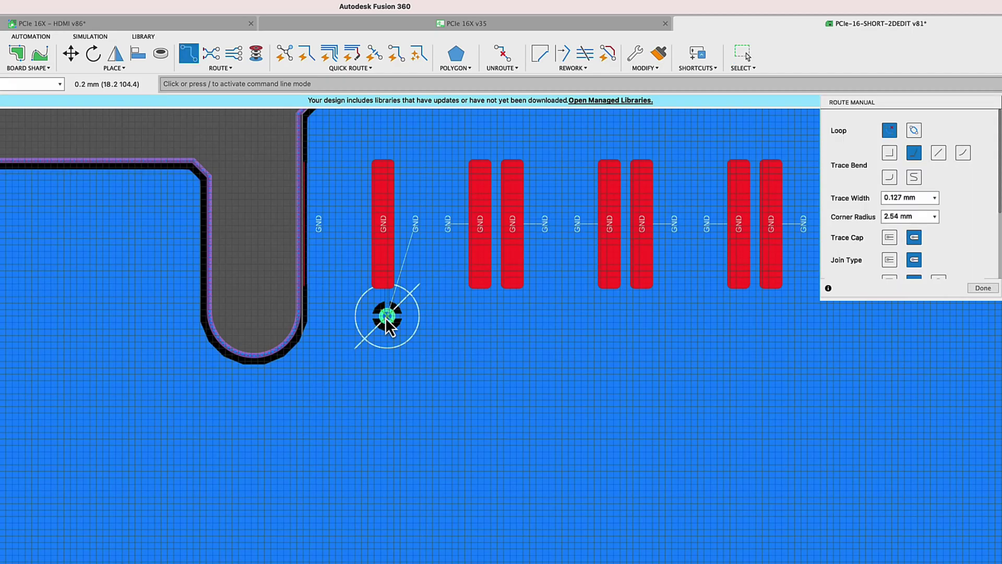
click(386, 316)
click(480, 316)
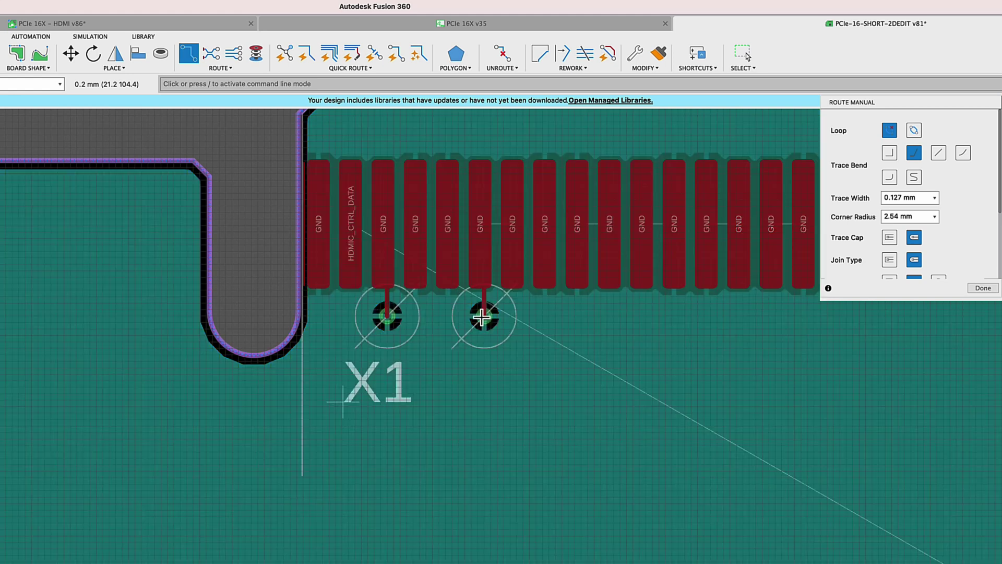
click(613, 316)
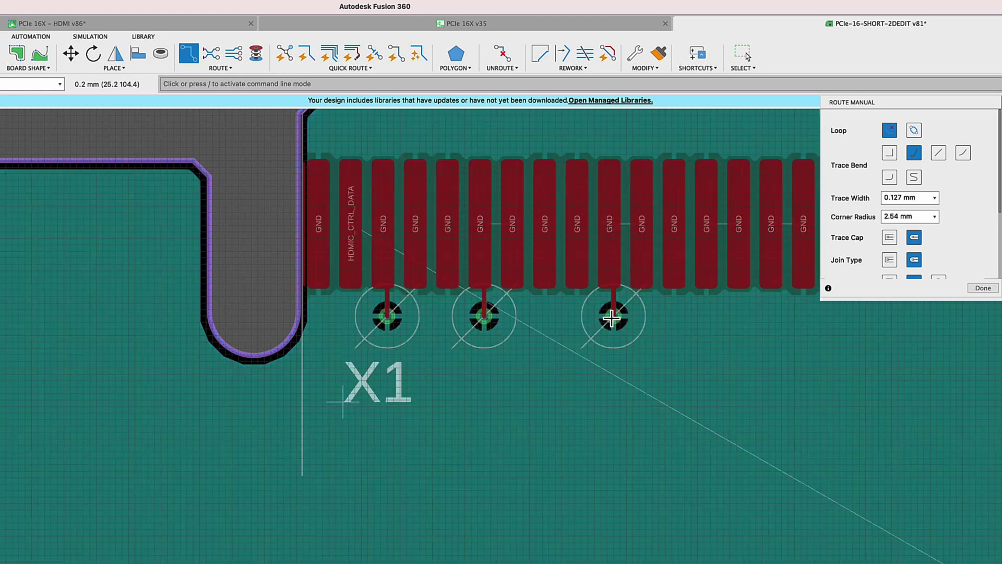
click(742, 316)
click(742, 316)
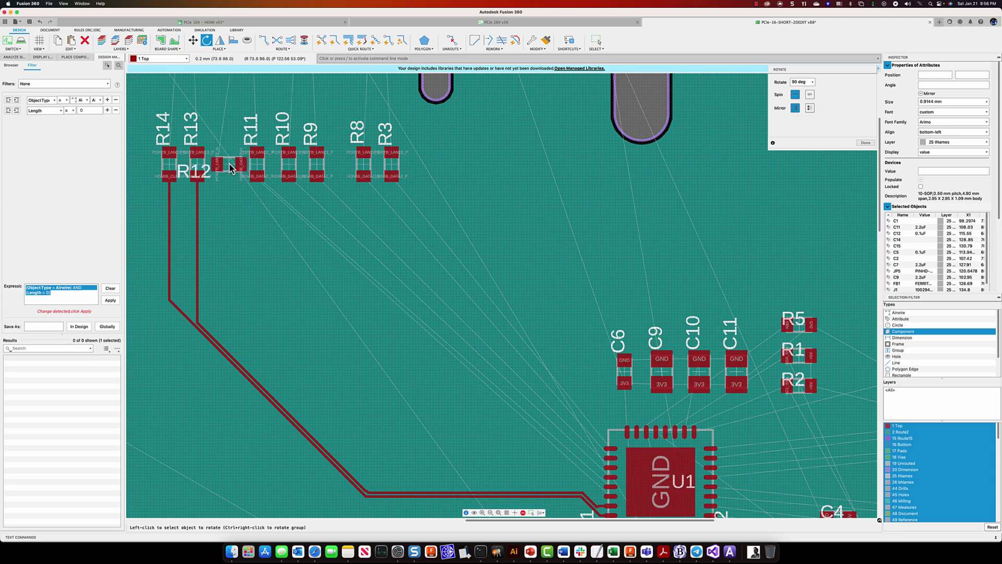
Rotate R12 upright to match the other resistors
click(230, 170)
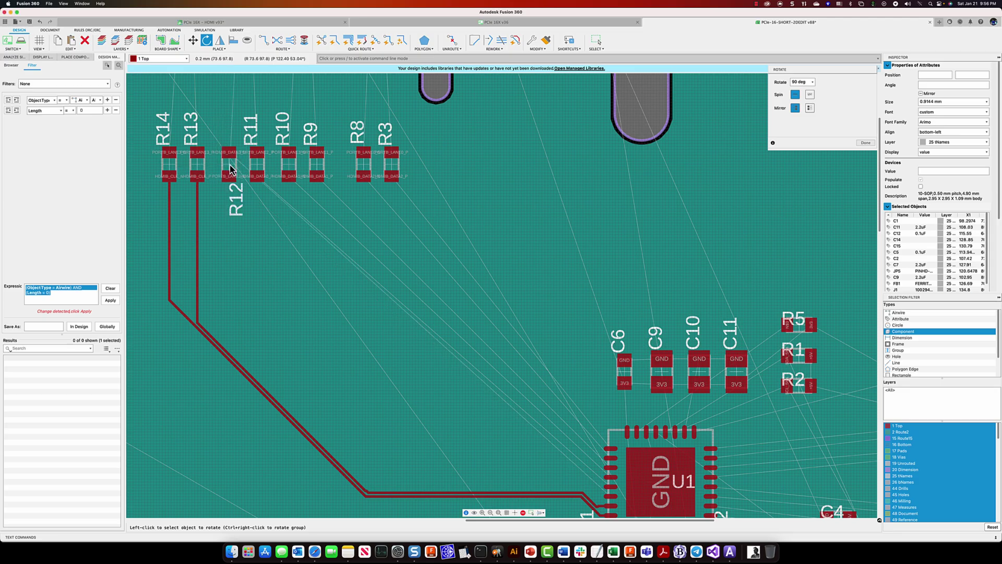
click(230, 169)
click(230, 169)
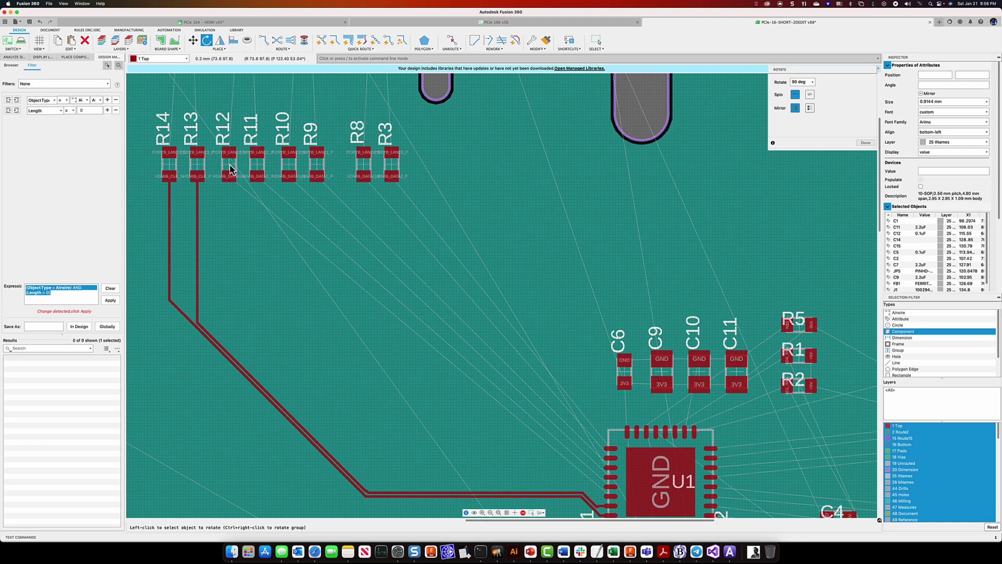
key(Escape)
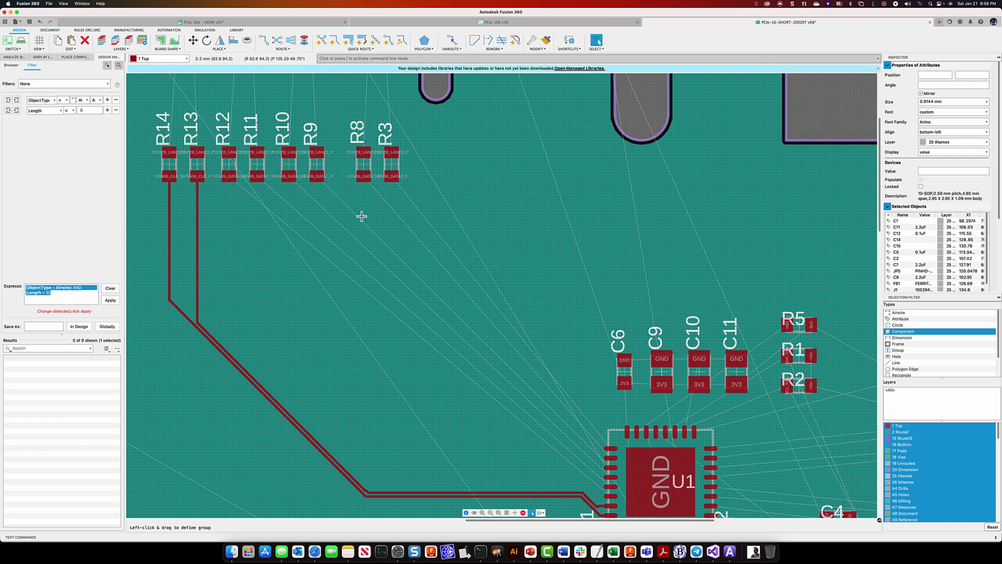
Move the resistor row R14–R3 together, then group C1 and C2 with their supply symbols
drag(412, 181, 152, 151)
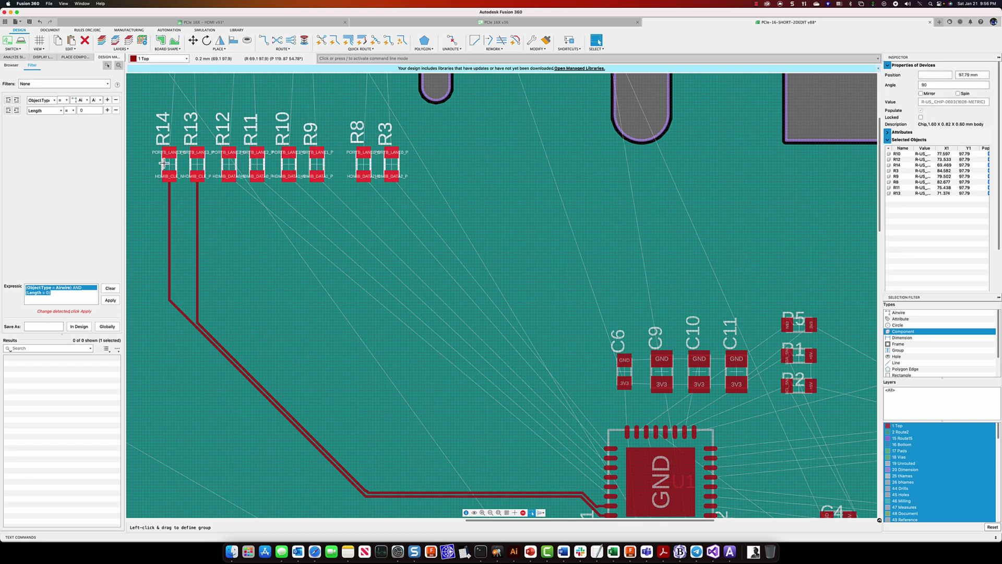
click(193, 42)
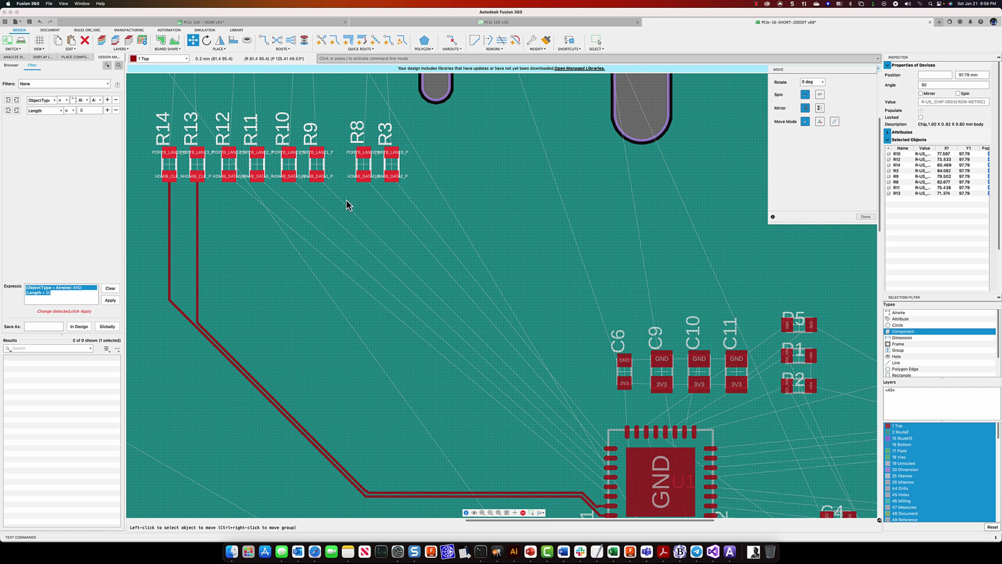
click(364, 203)
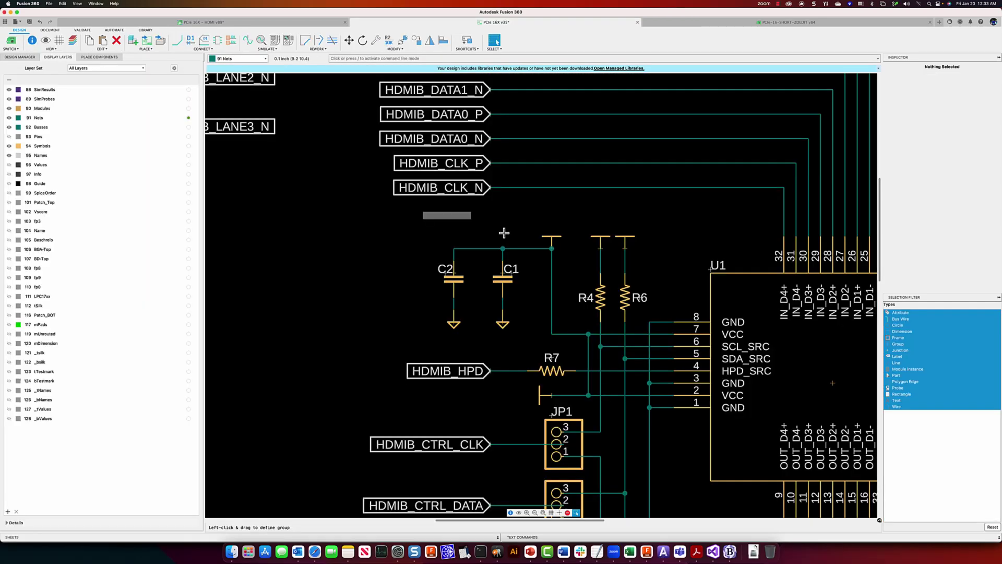
drag(422, 211, 525, 335)
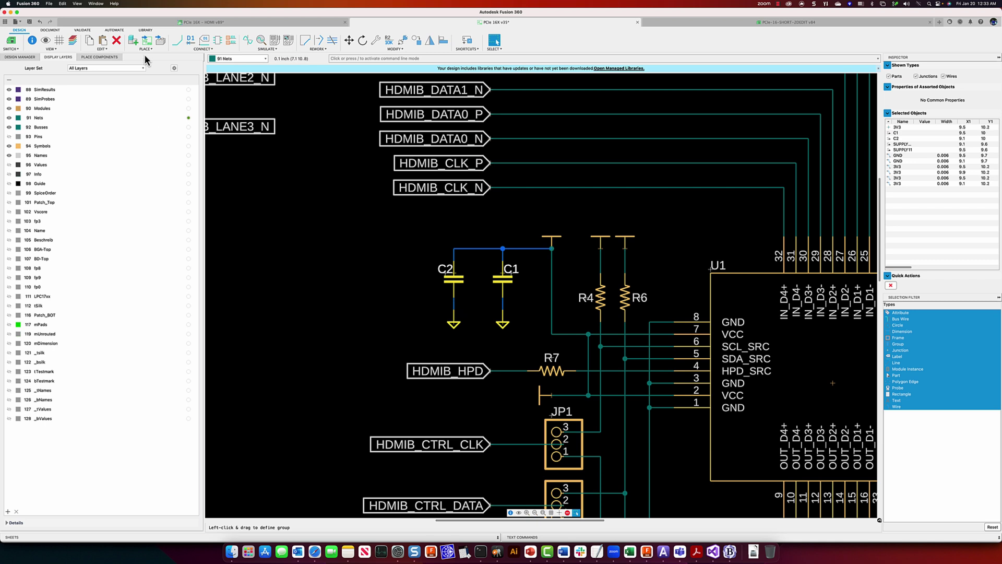
Run change font custom on the labels, then enter 'group all; change font custom' on the board
click(90, 43)
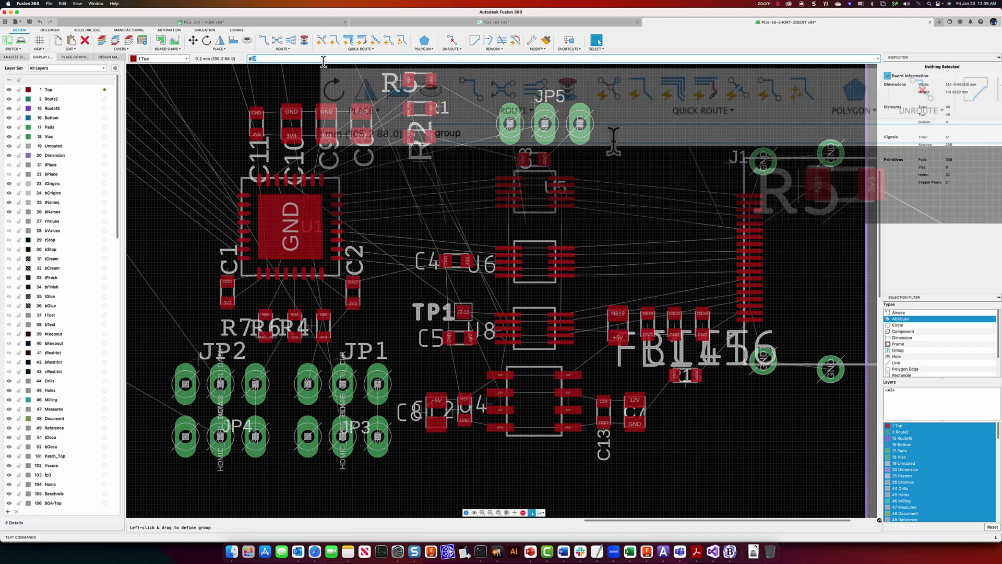
text(l;)
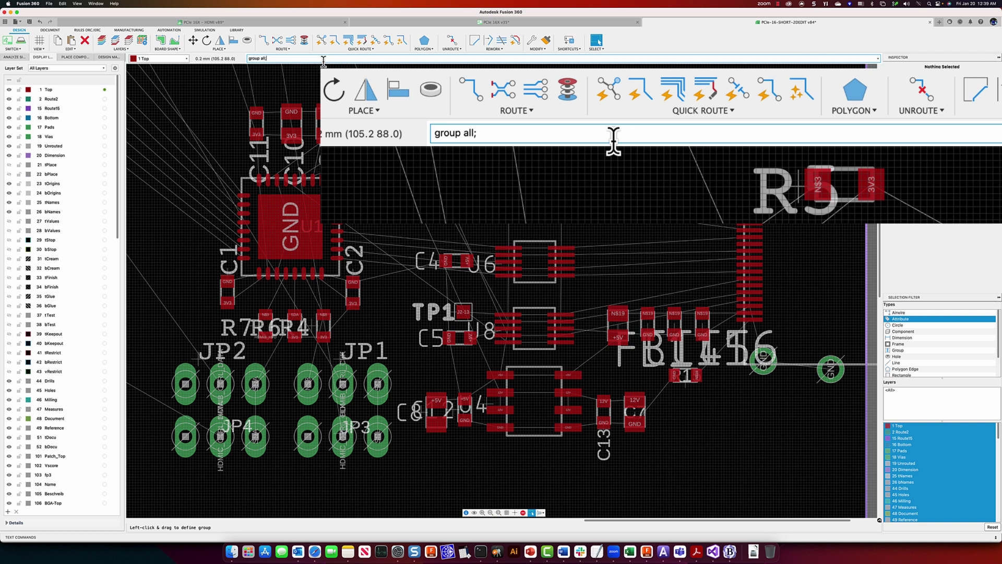
text( change font custom;)
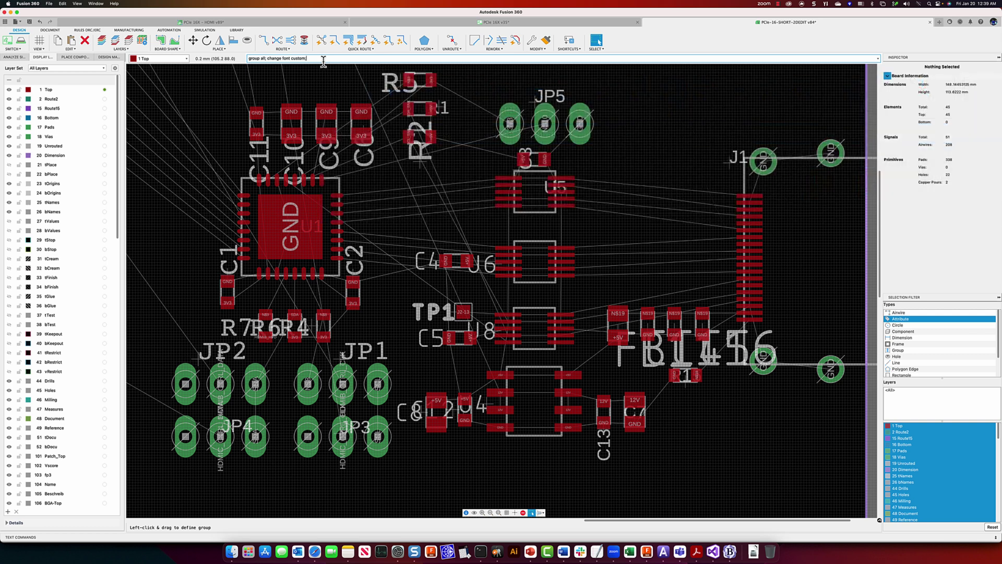
key(Return)
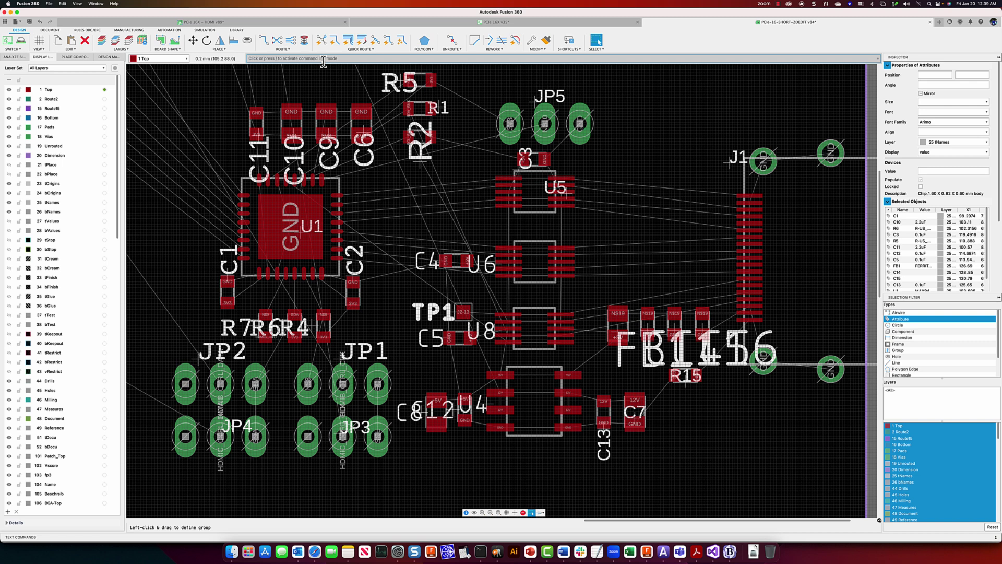
click(323, 58)
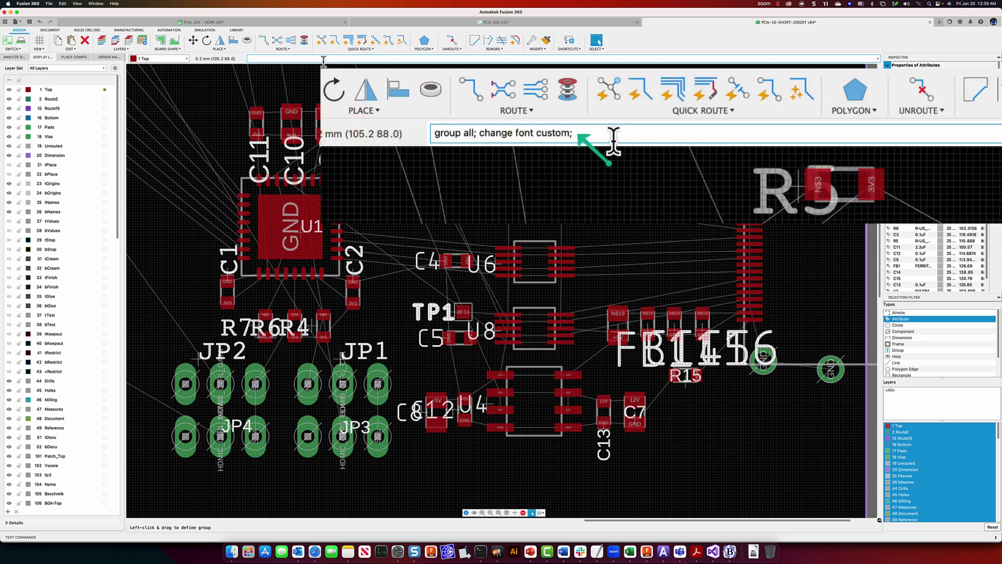
text(group all; change font custom)
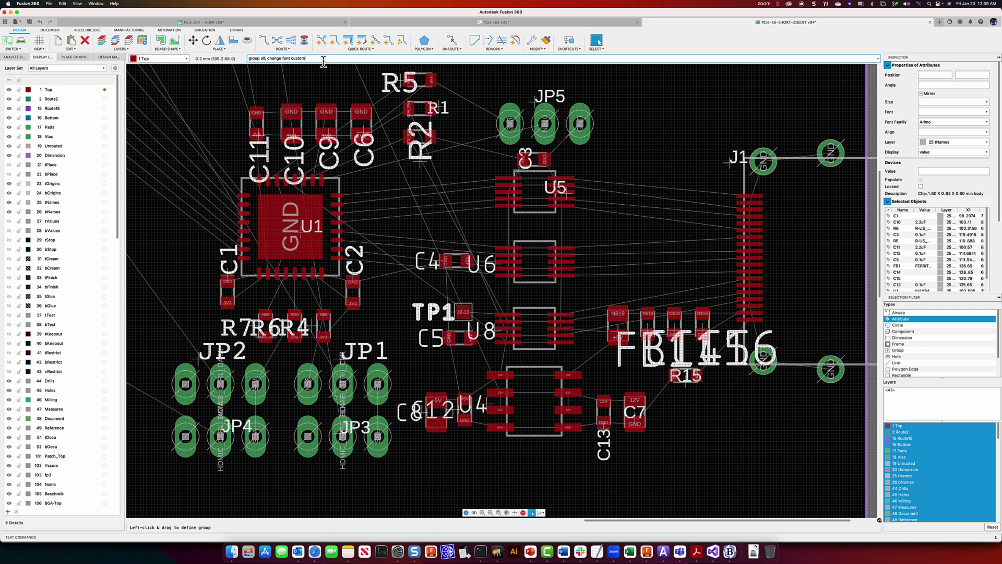
Finish and run 'group all; change font custom (>0 0);' so every grouped label uses the custom font
text((>0 0)
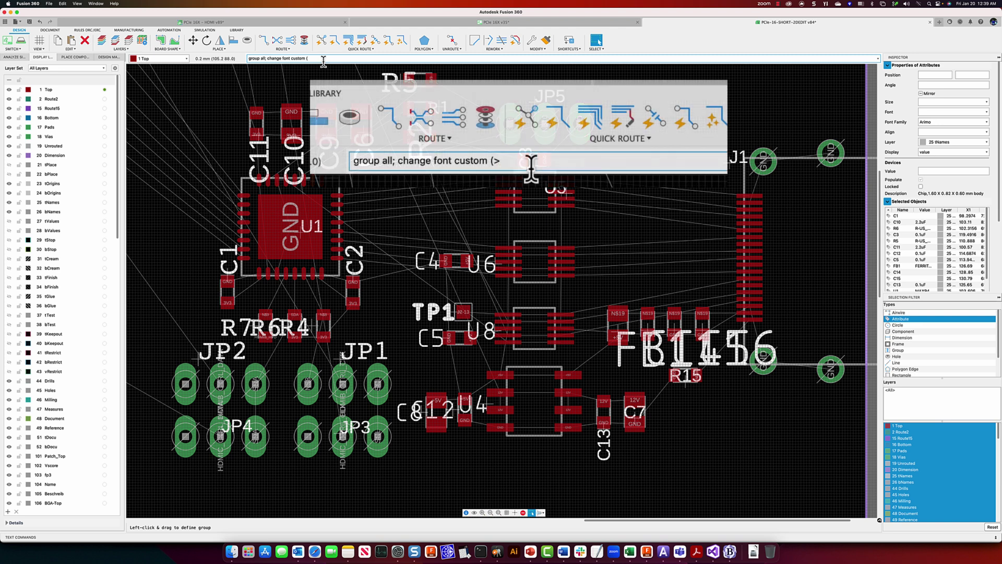
text())
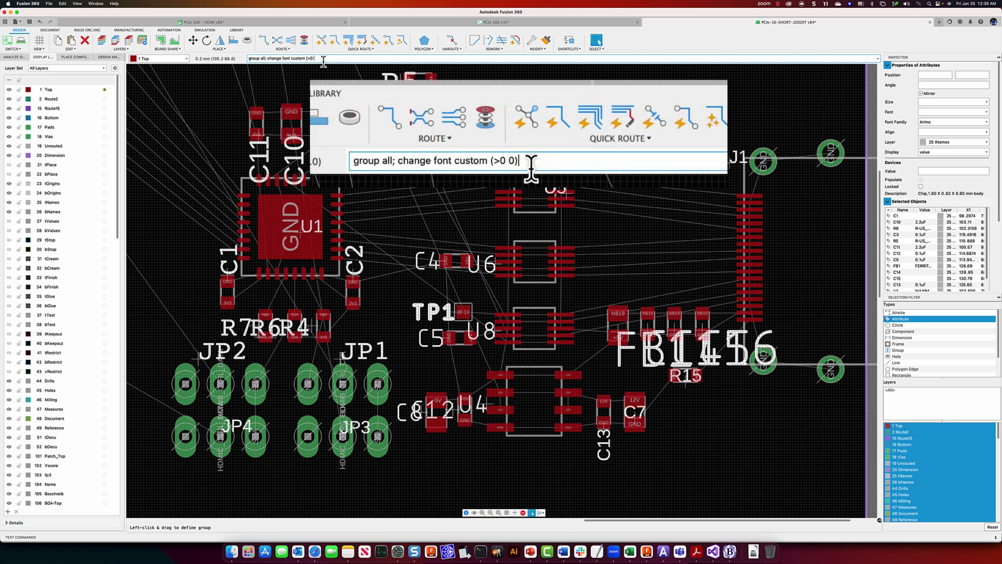
text(;)
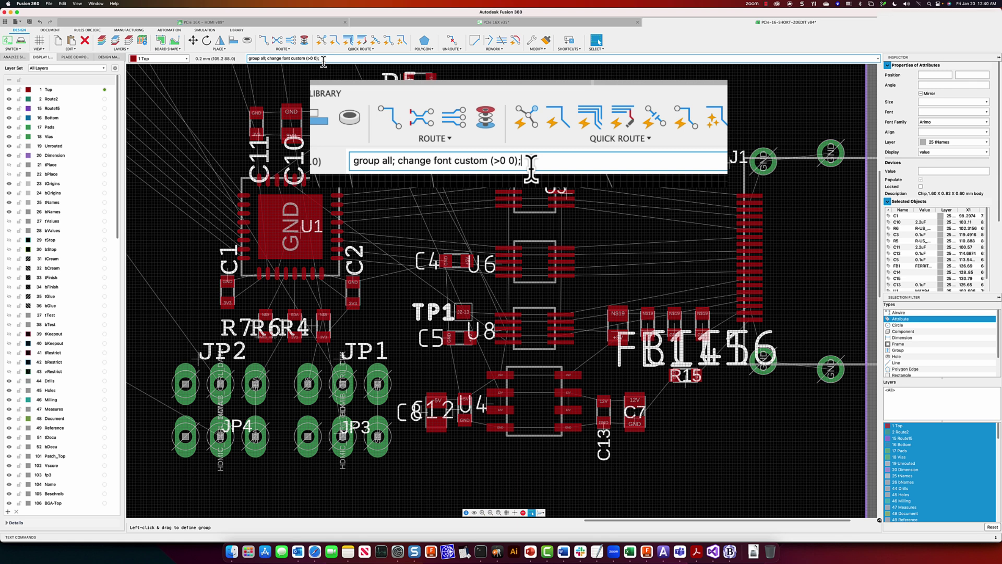
key(Return)
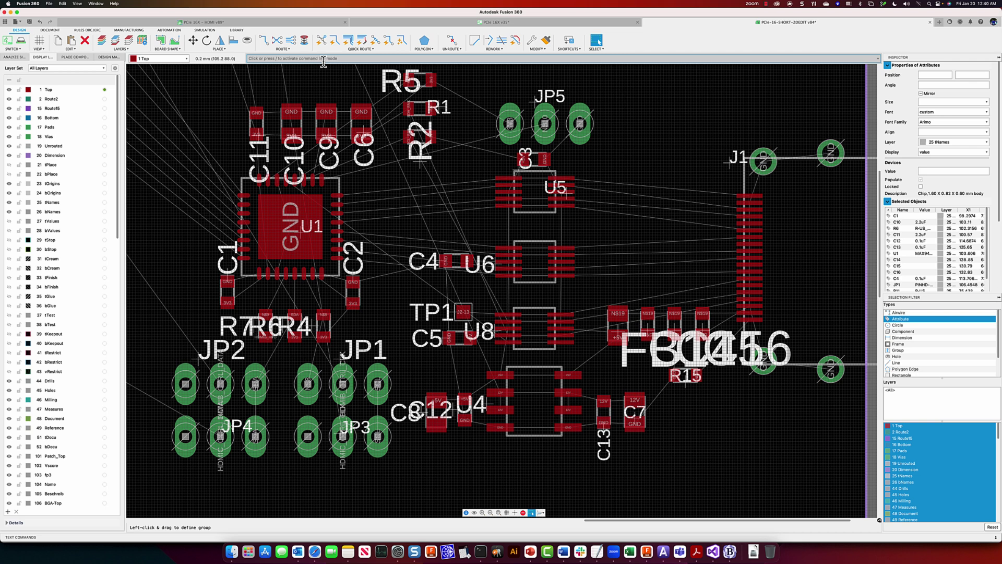
Run 'change align bottom-left (>0 0); change size 36 mil (>0 0); display last;' on all labels
text(align)
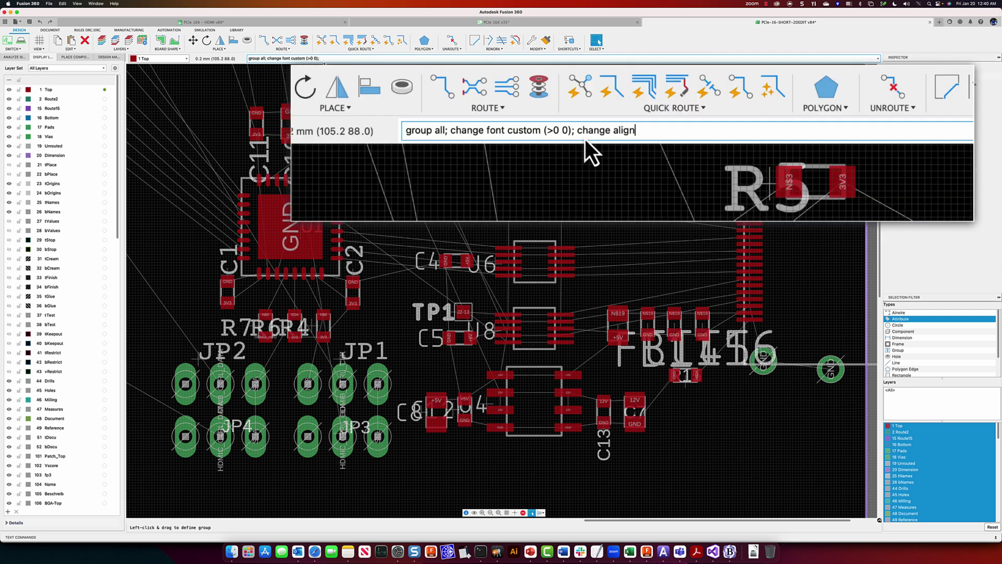
text( bottom-left ()
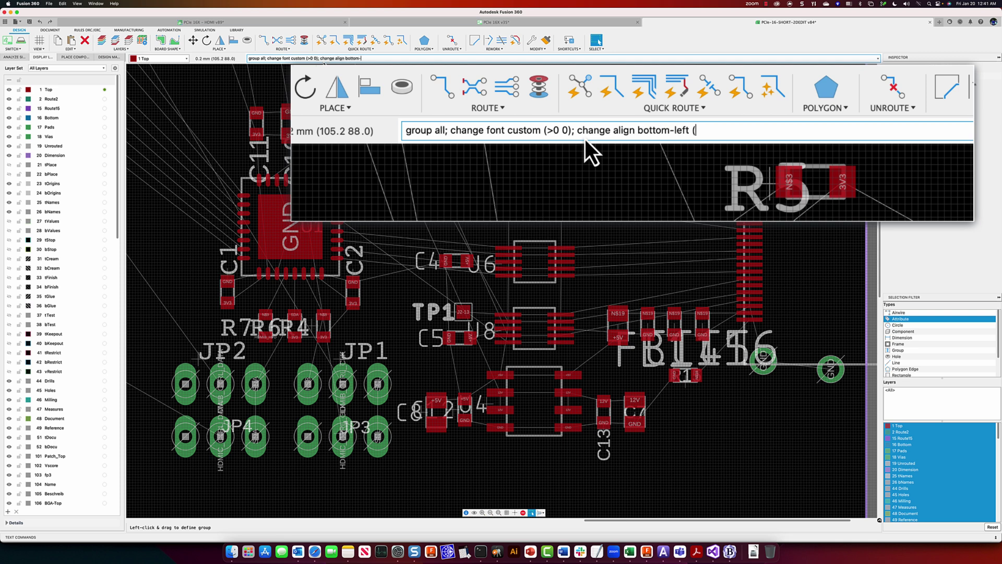
text(>0 0); change size 36 mil ()
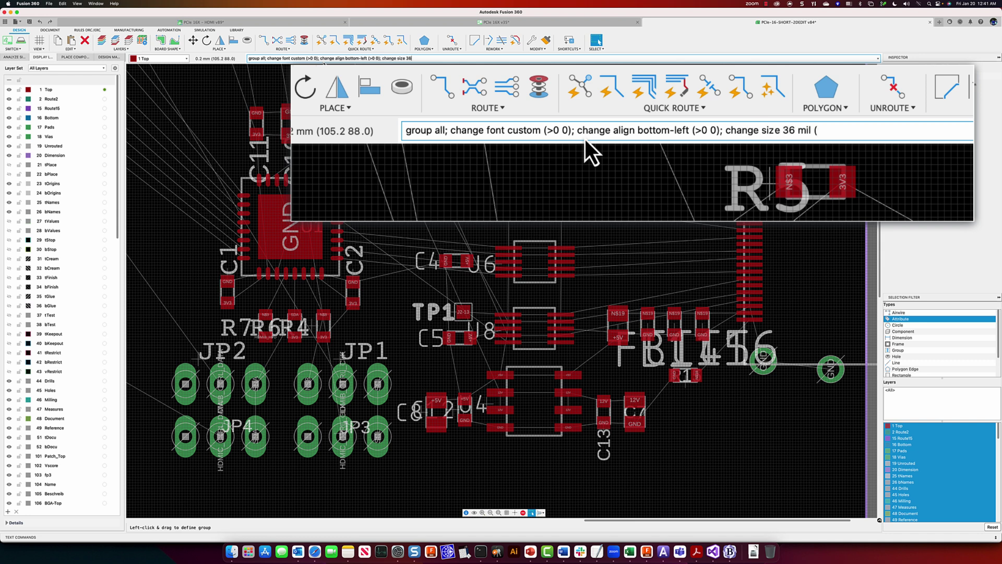
text(>0 0); display last)
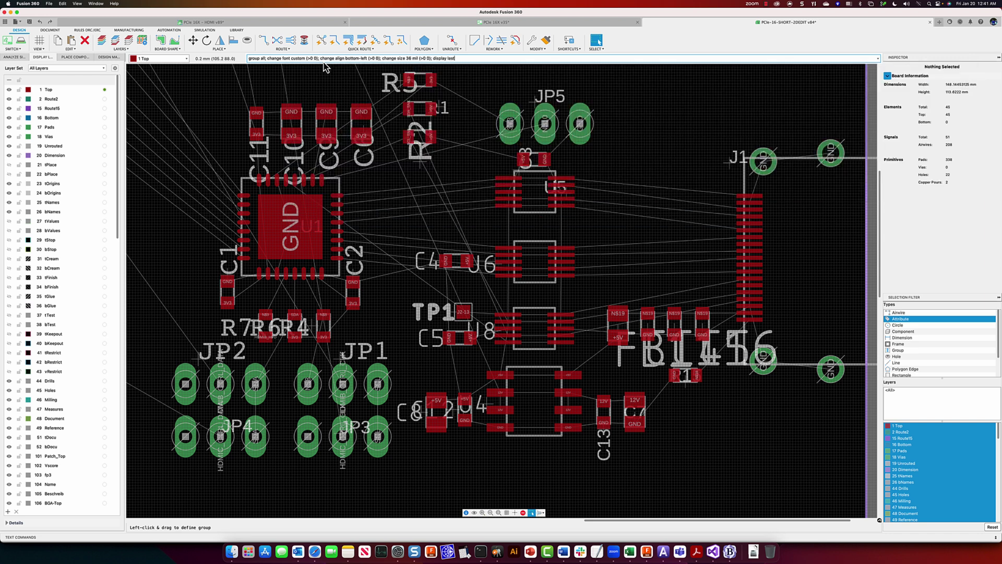
text(;)
key(Return)
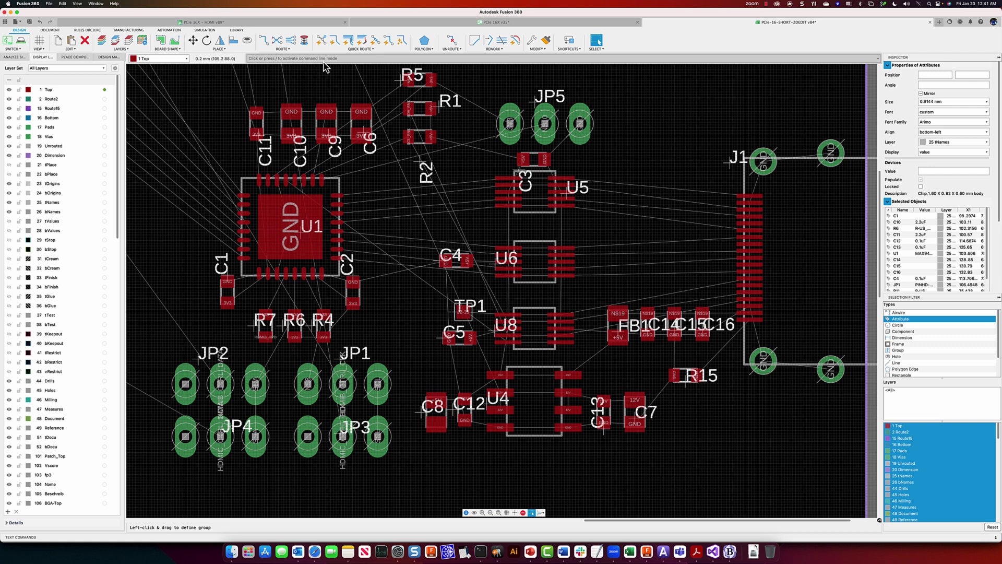
click(55, 31)
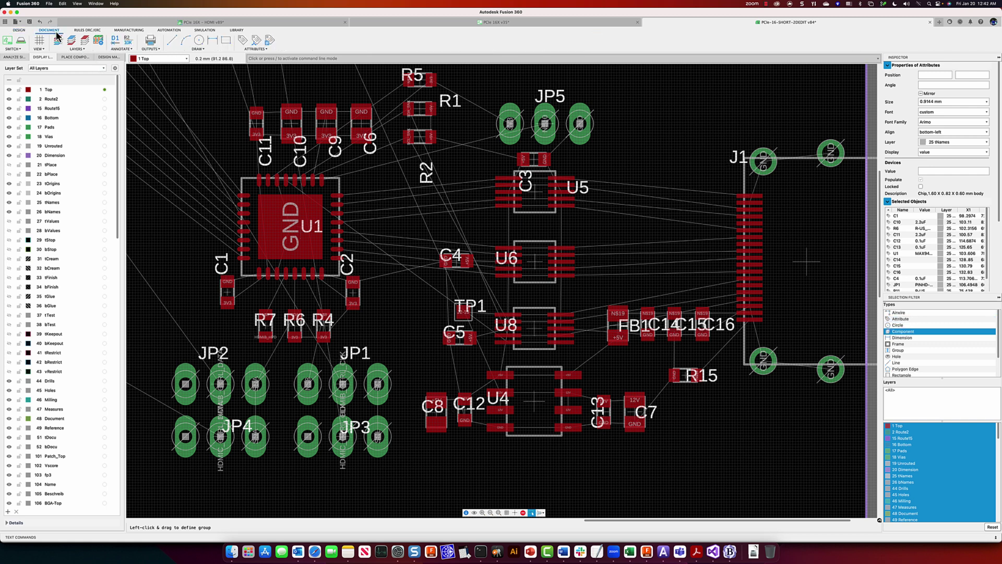
Reposition name labels vertically, first R7's, then all grouped parts' labels at once
click(257, 41)
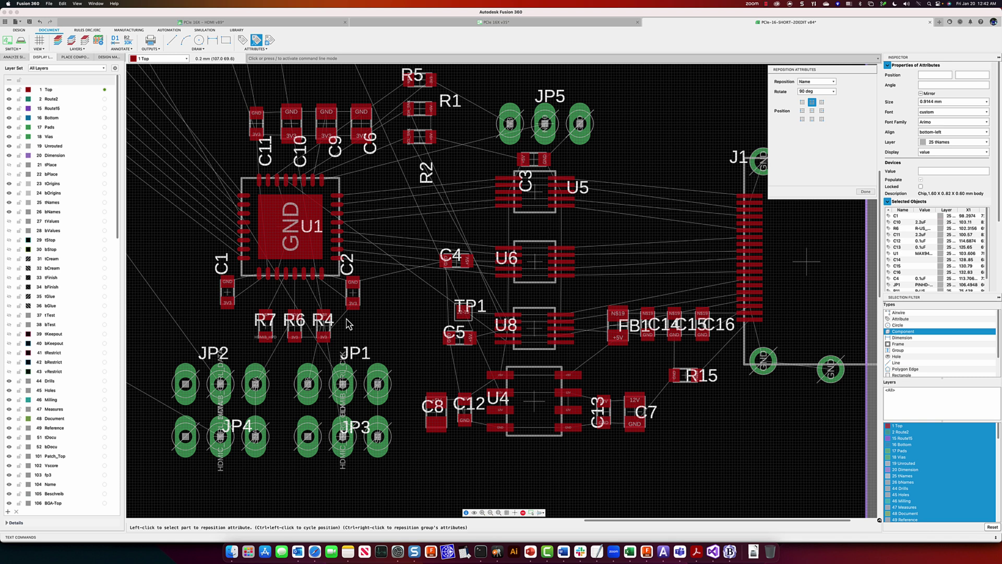
click(266, 327)
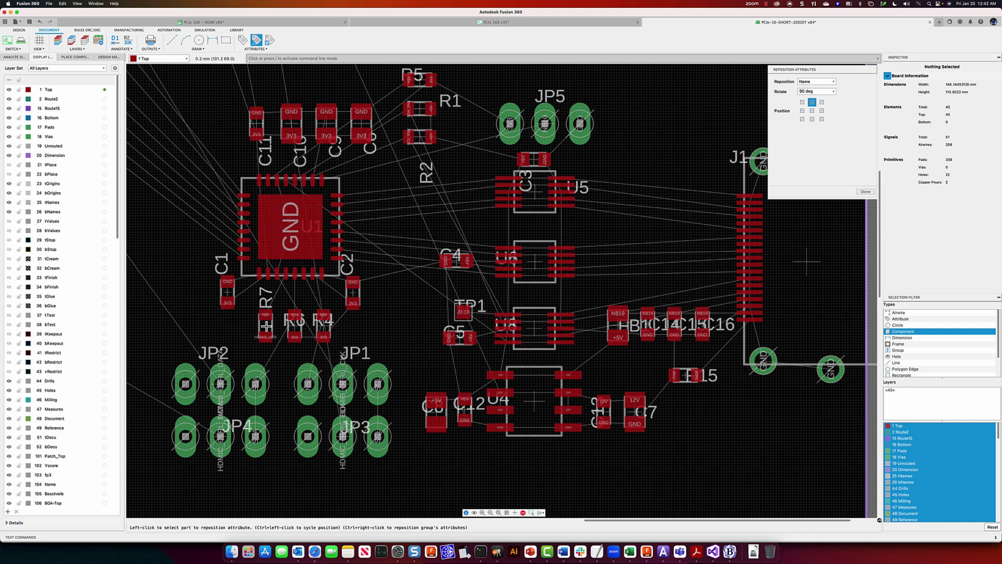
scroll(328, 224, up, 2)
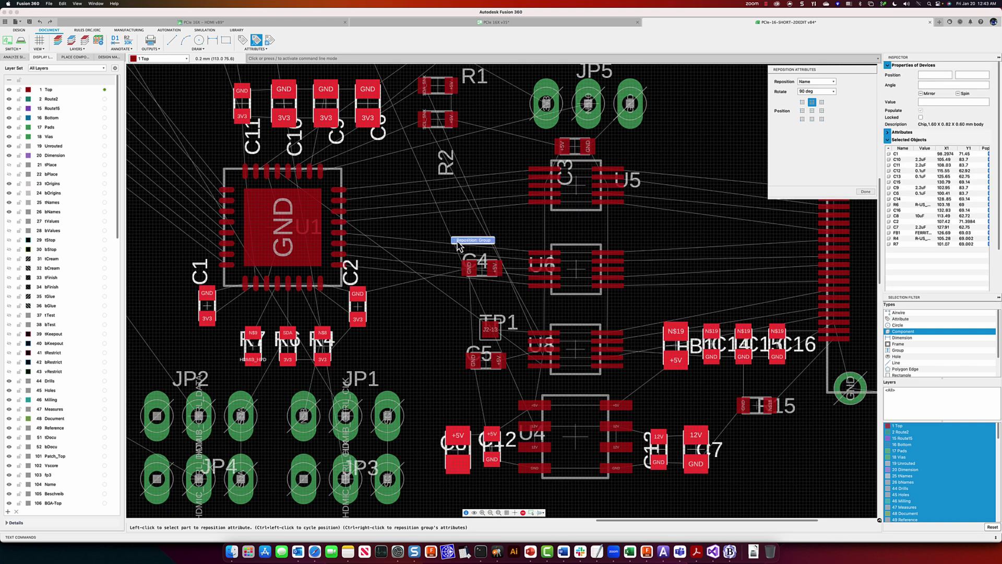
ctrl+right_click(457, 245)
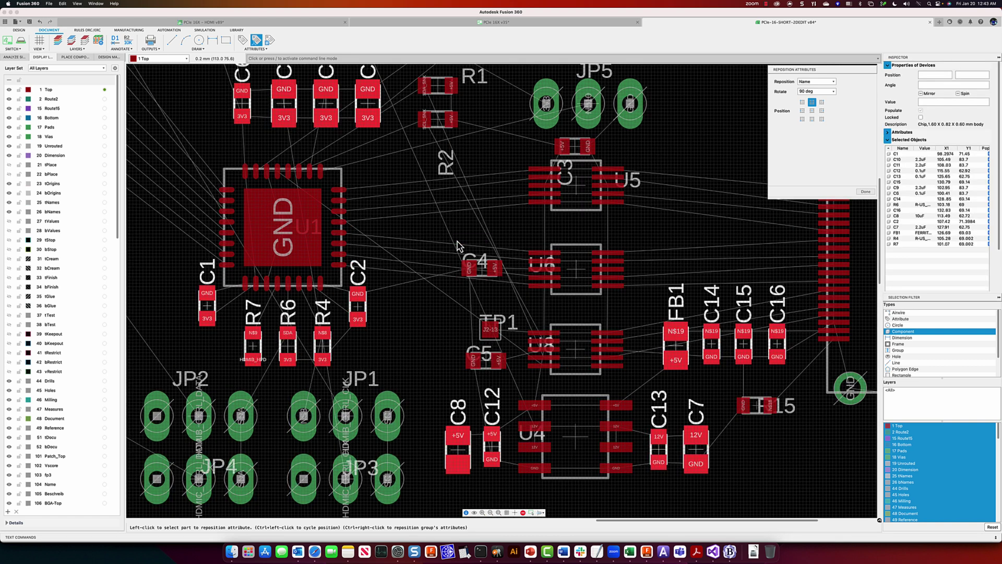